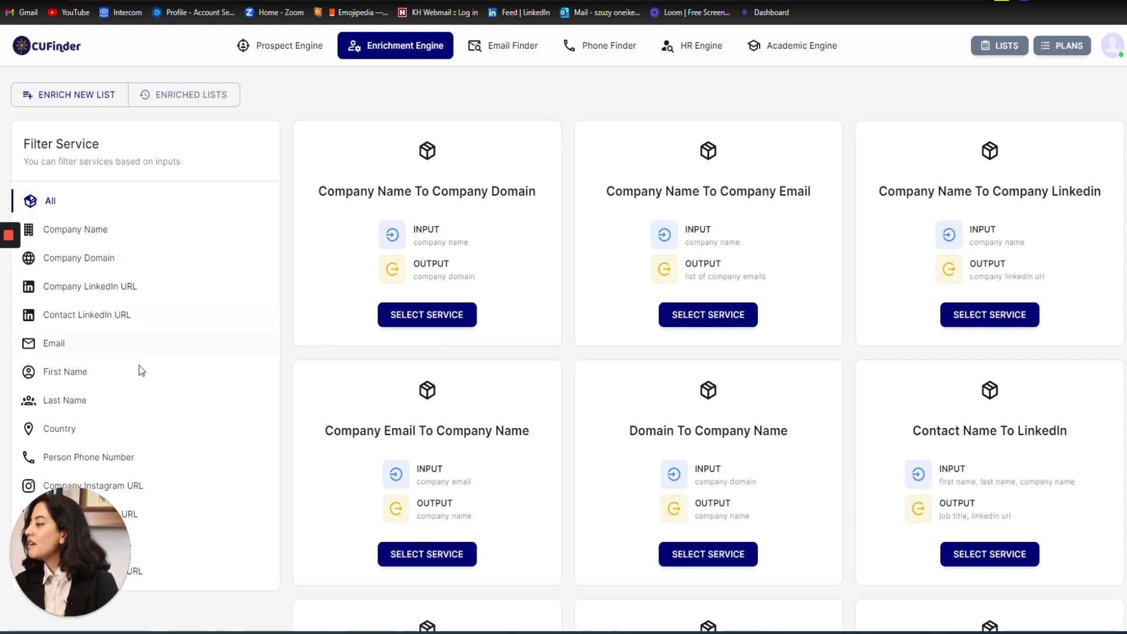
Filter the enrichment services by Company Name and select the Company Name To Company Domain service.
scroll(139, 438, "down", 1)
scroll(138, 436, "down", 1)
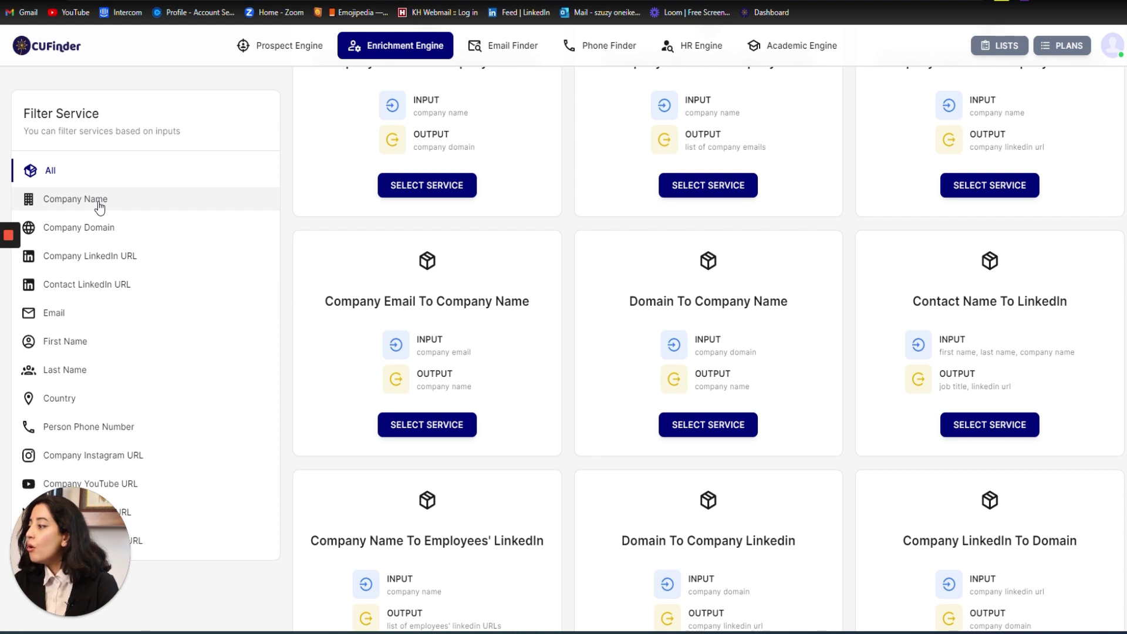
scroll(96, 214, "up", 2)
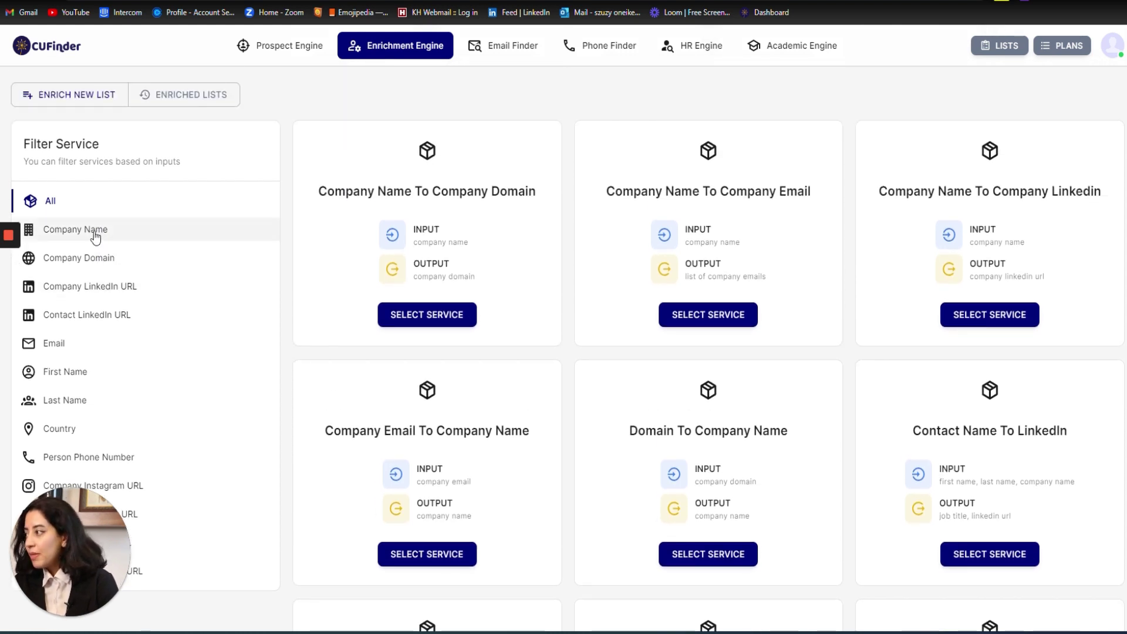
left_click(95, 234)
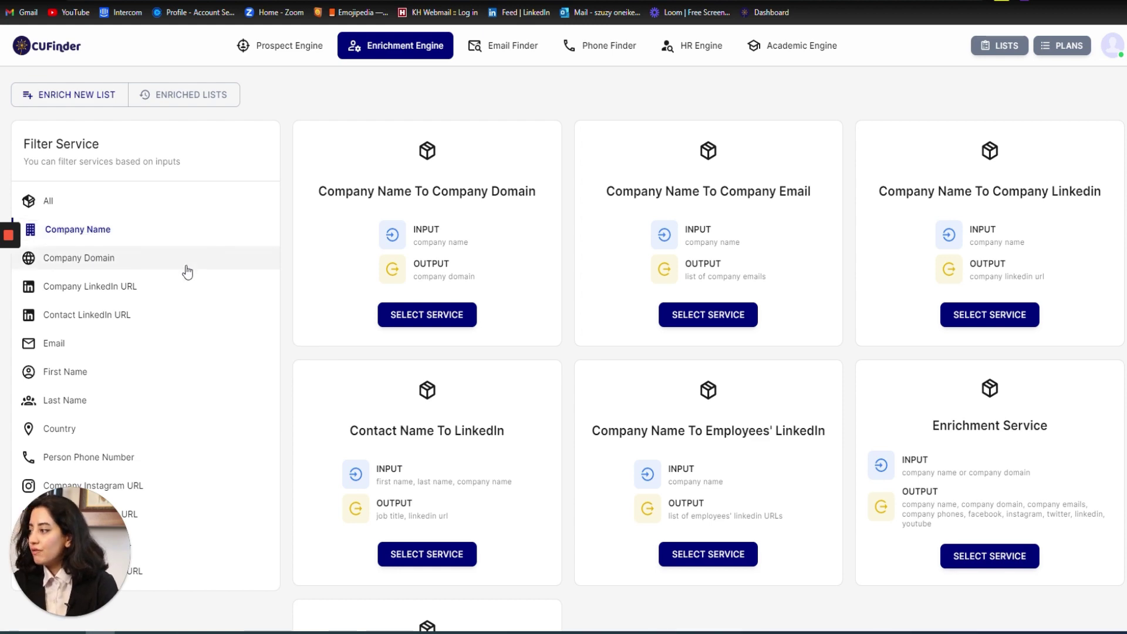
scroll(720, 480, "down", 2)
scroll(717, 481, "down", 1)
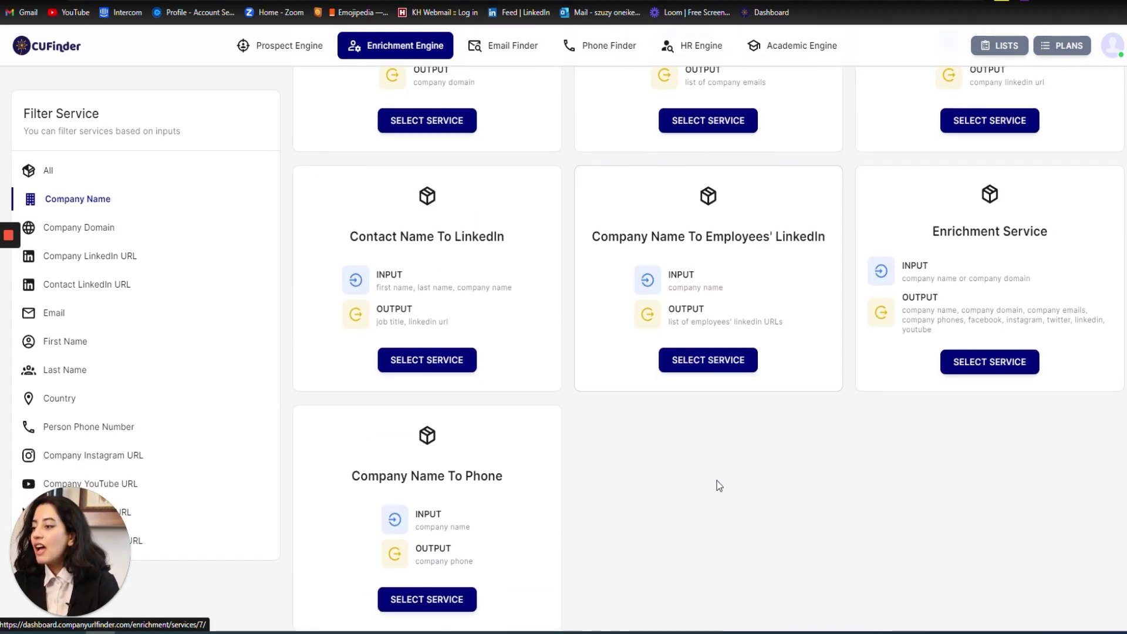
scroll(716, 480, "up", 4)
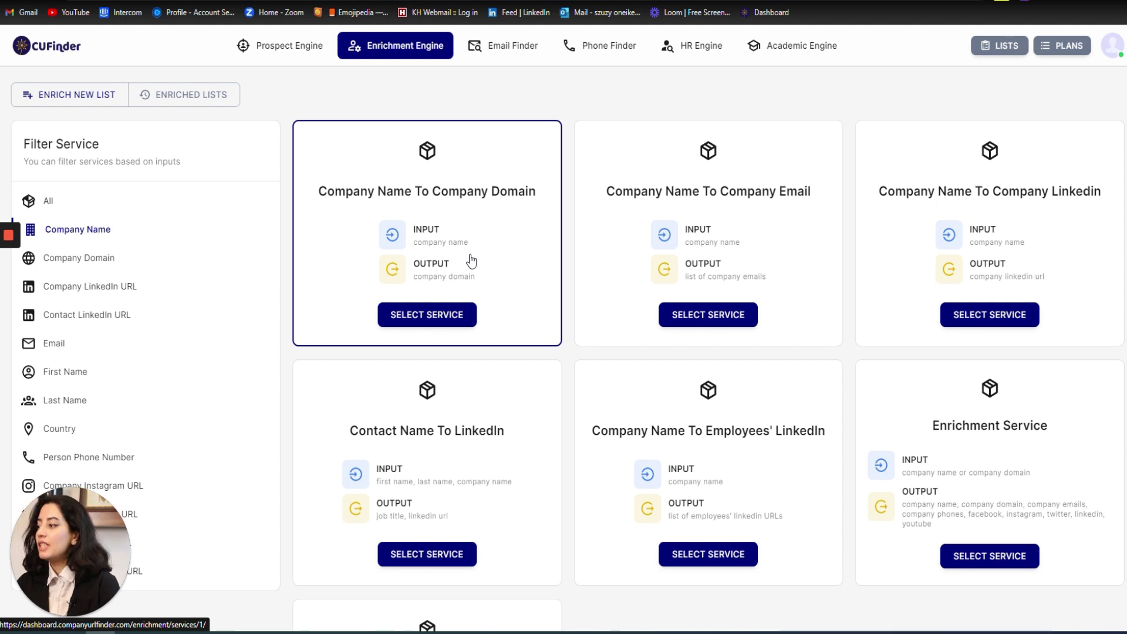
left_click(461, 318)
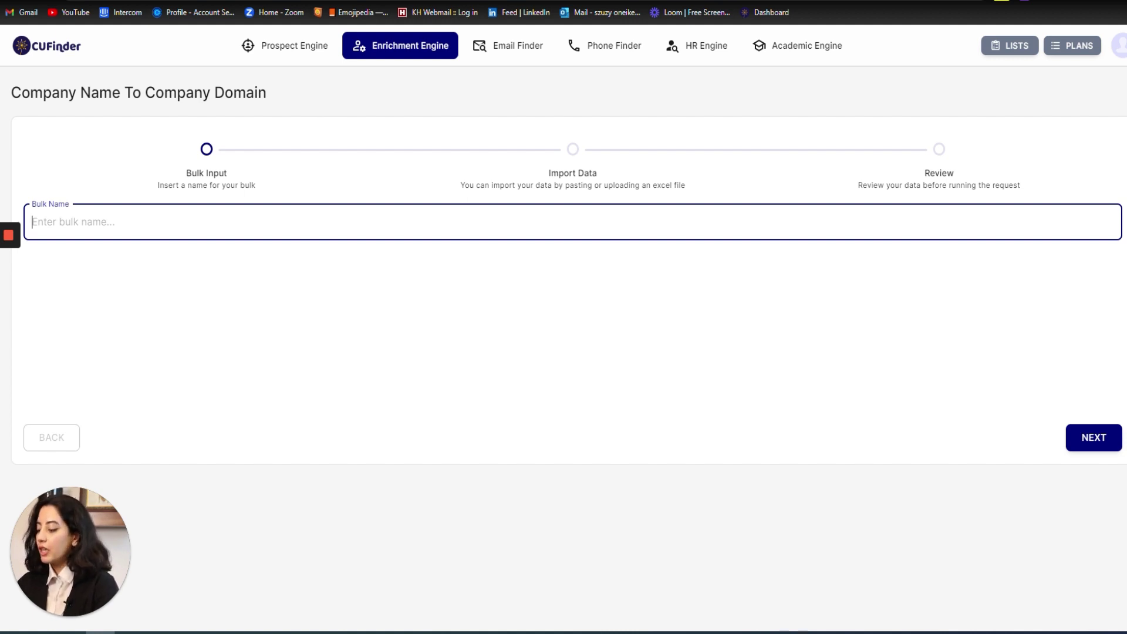
Name the bulk "Test 1" and proceed to importing the data.
type("Test !")
key("BackSpace")
type("1")
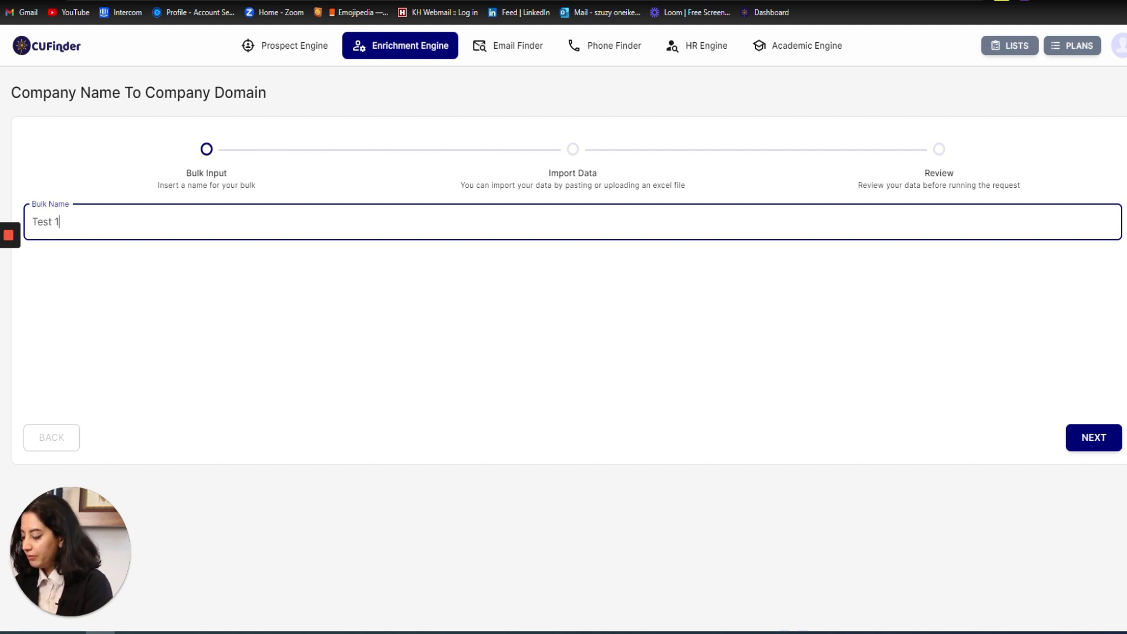
left_click(1075, 441)
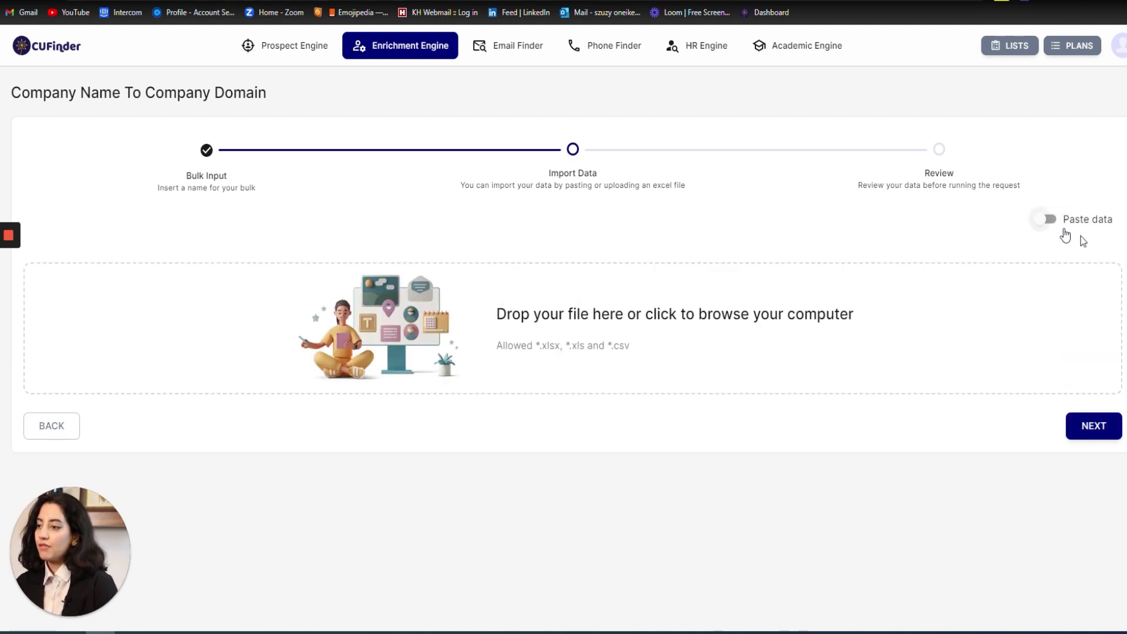
Try entering amazon, tesla, apple and stripe as pasted bulk data on separate lines, and switch back to file import.
left_click(1050, 220)
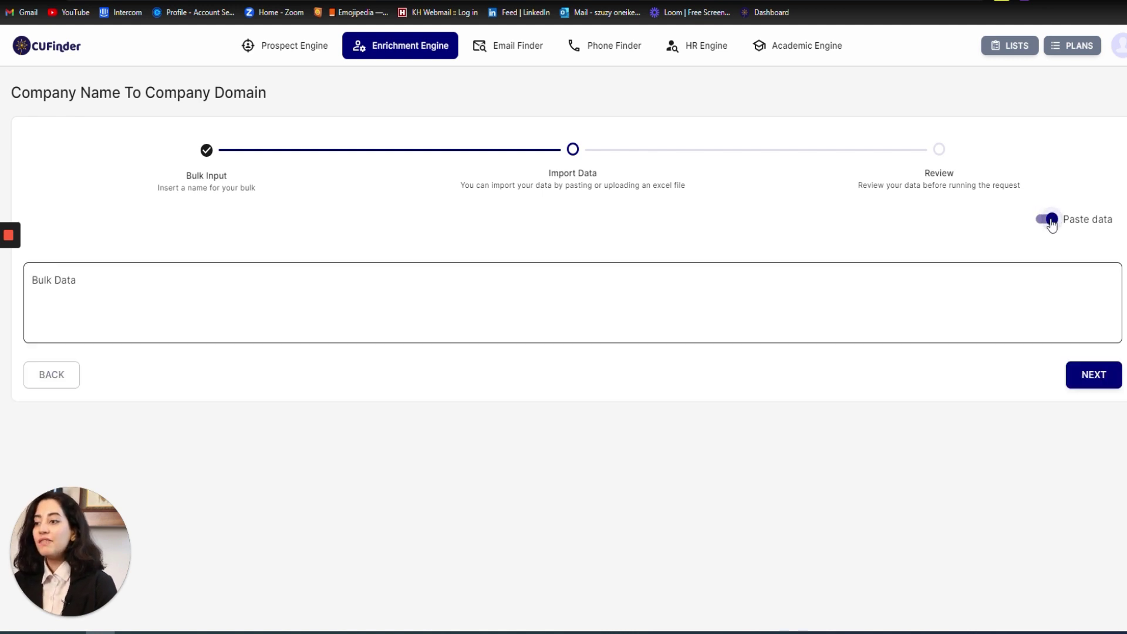
left_click(152, 293)
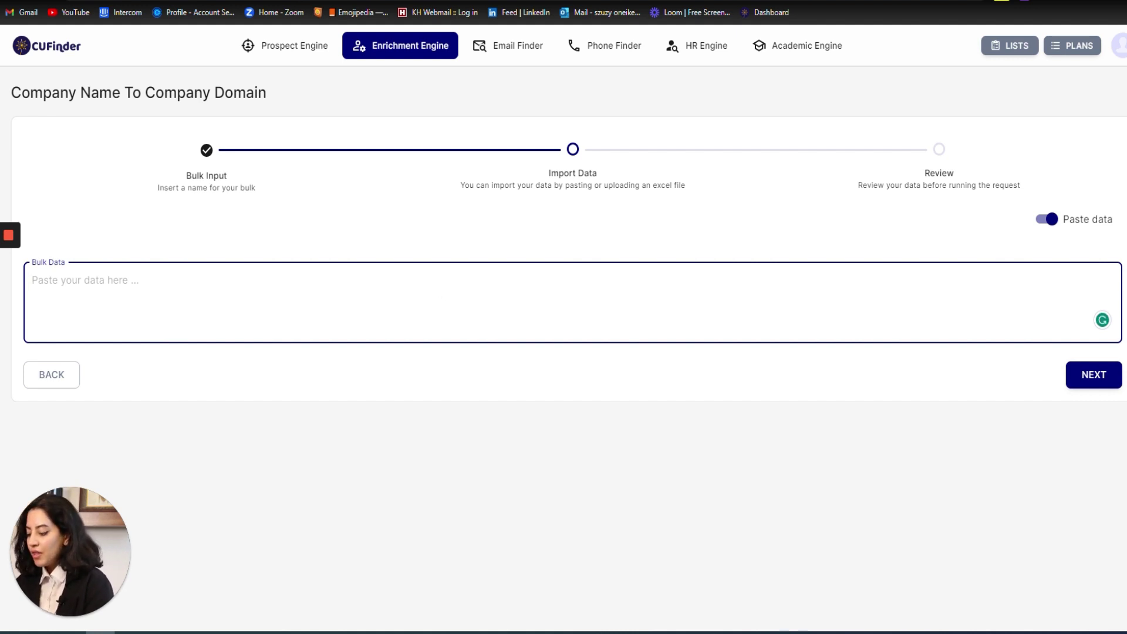
type("a")
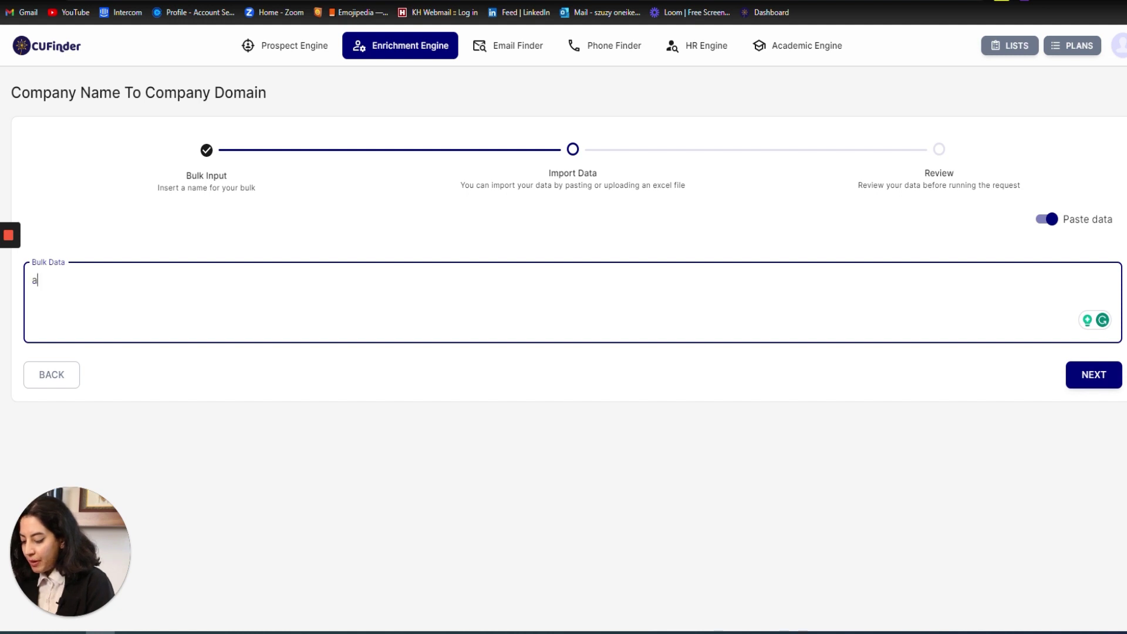
type("mazon")
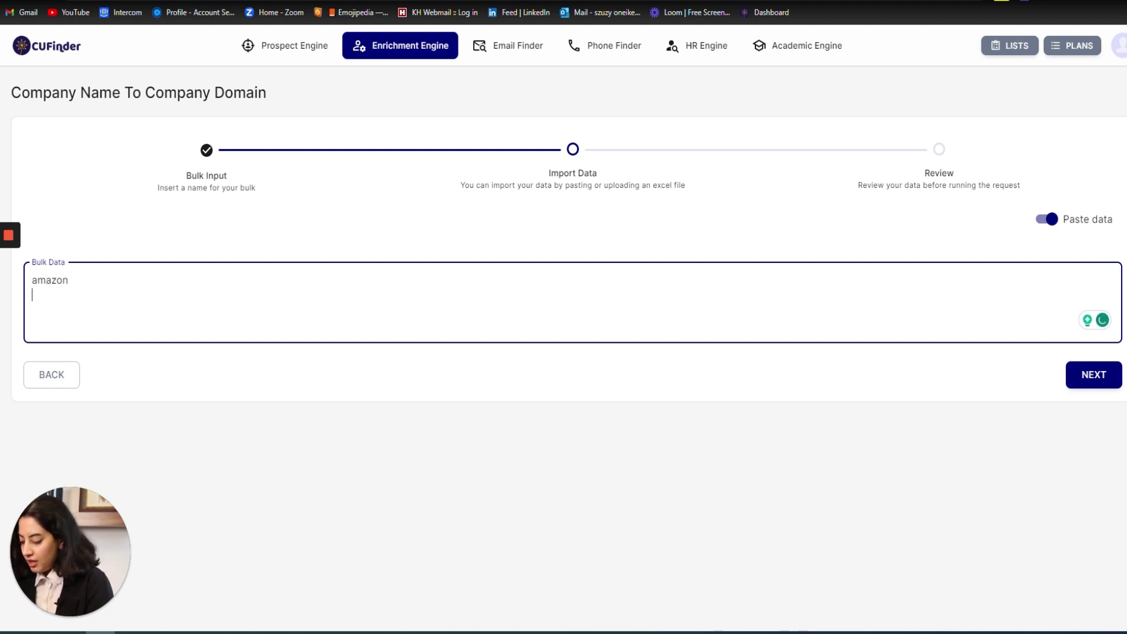
key("Return")
type("tesla")
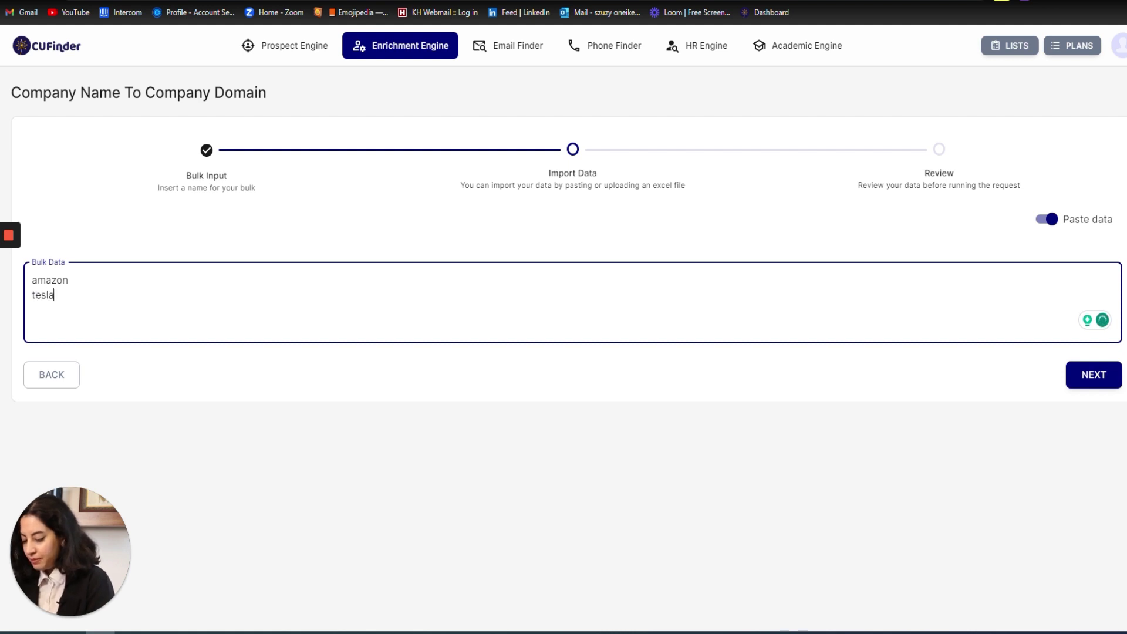
type("d")
key("BackSpace")
type("apple ")
type("stri")
type("pe")
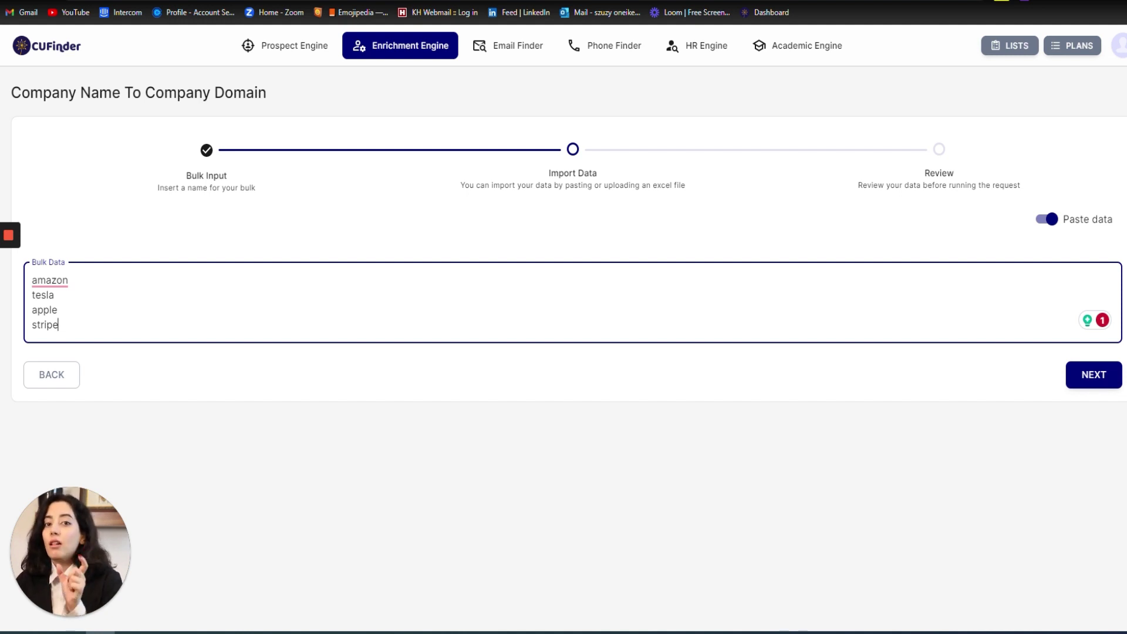
left_click(1047, 220)
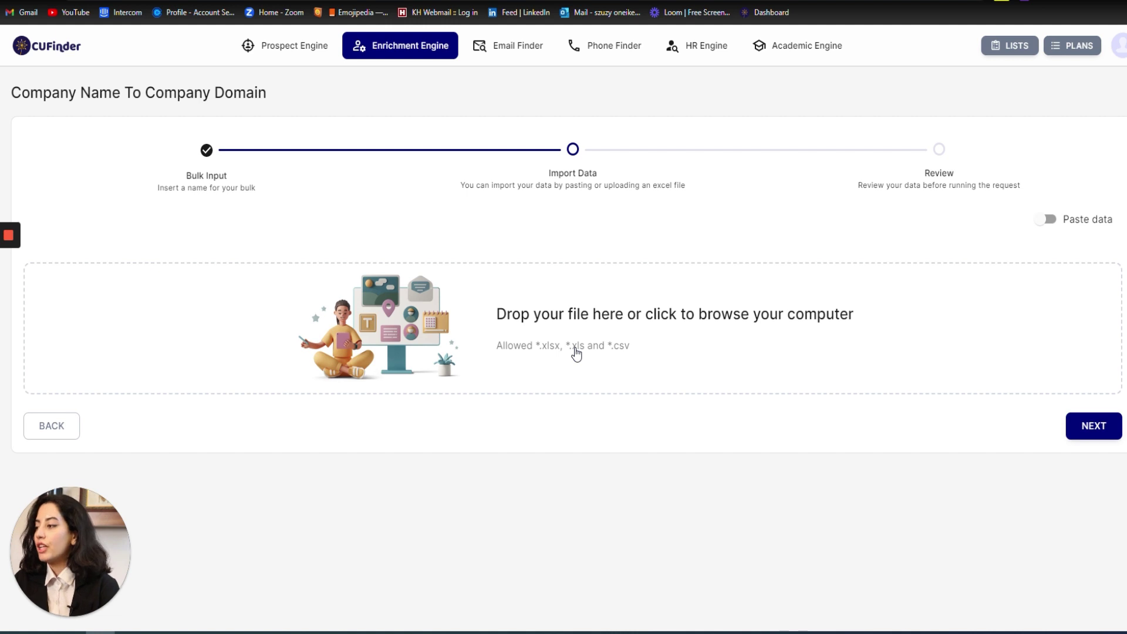
Upload the "company name" Excel file from the Sample Bulks folder as the bulk data.
left_click(576, 347)
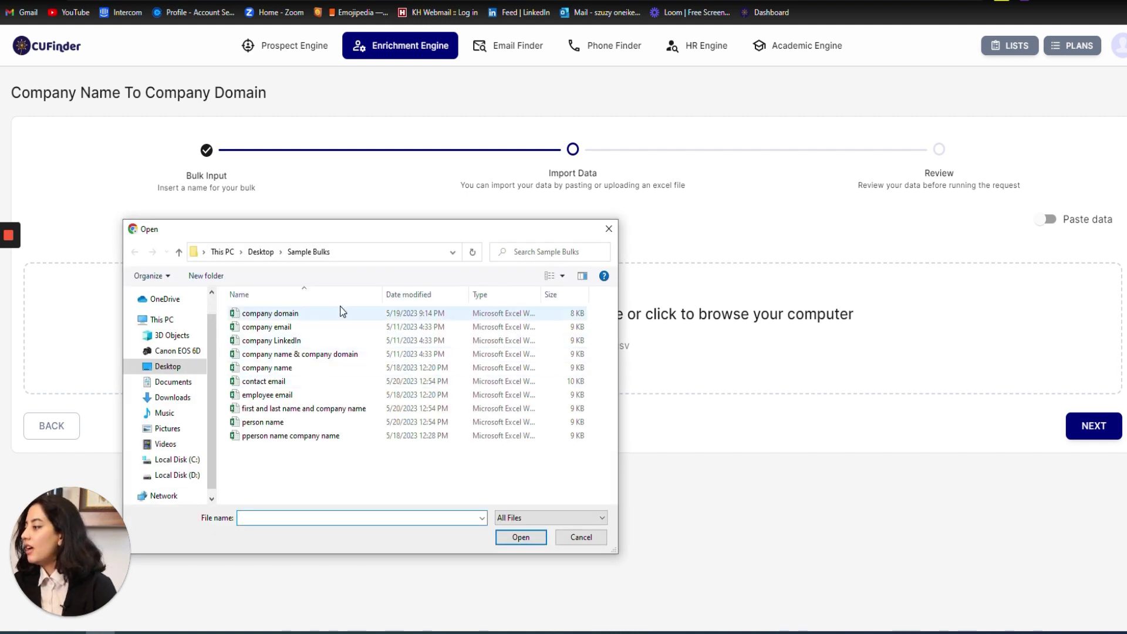
left_click(305, 371)
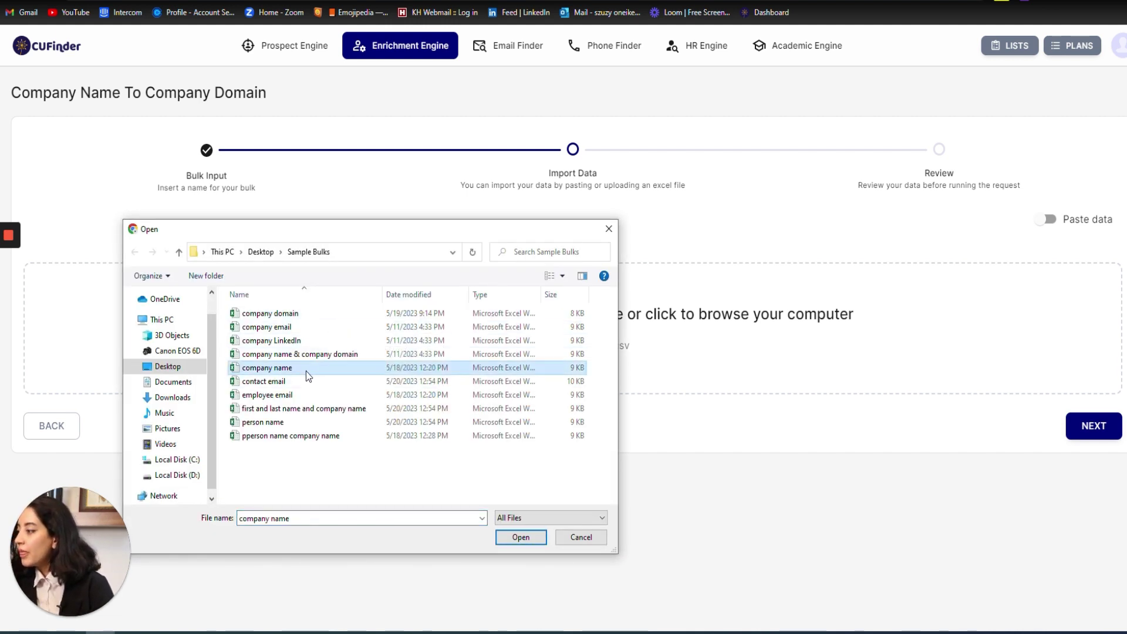
left_click(521, 537)
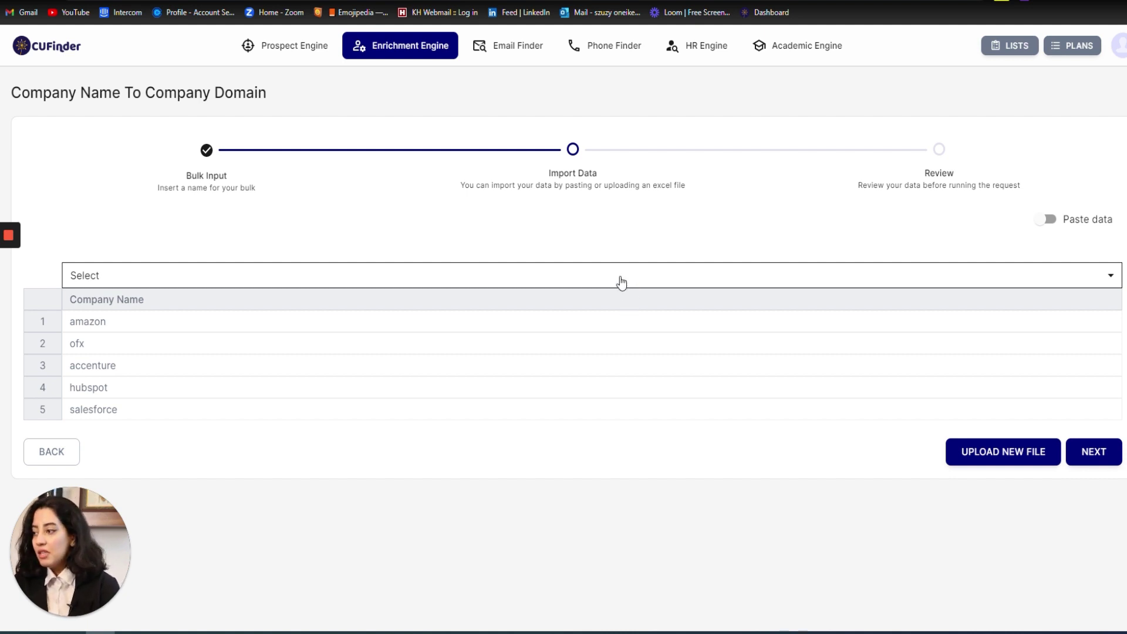
Assign the Company Name column as company name and run the bulk request from the review stage.
left_click(621, 283)
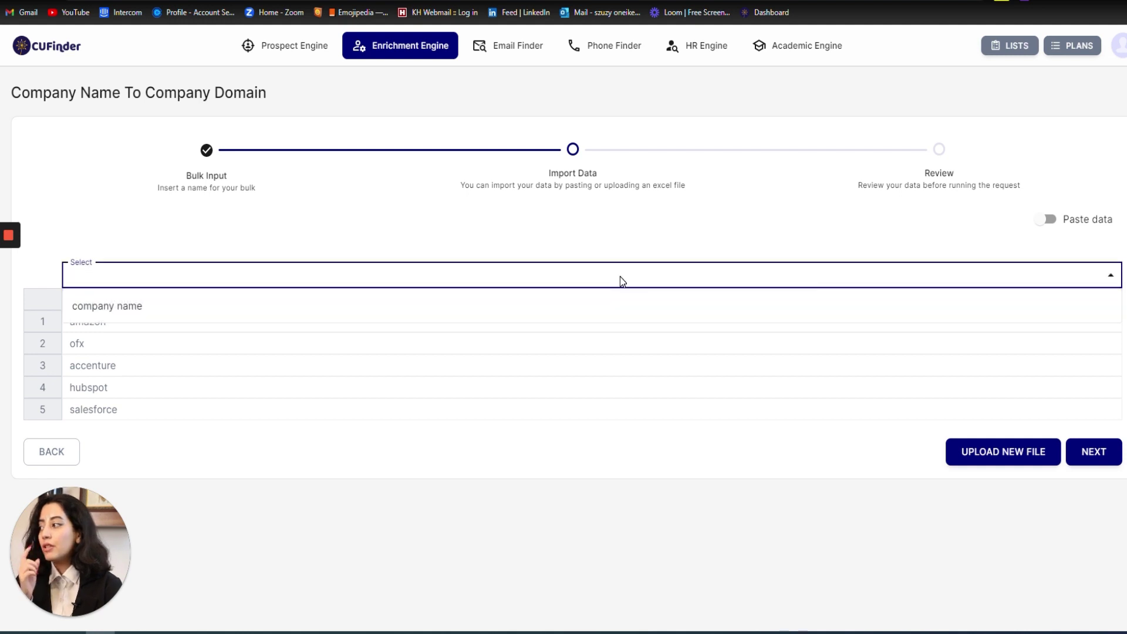
left_click(592, 307)
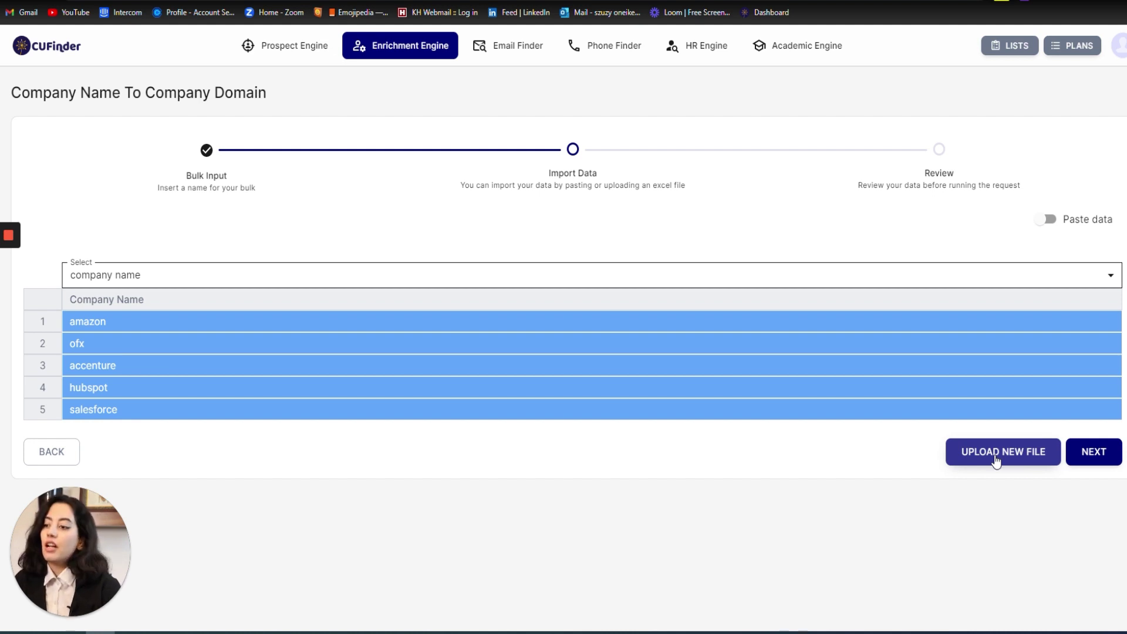
left_click(1089, 460)
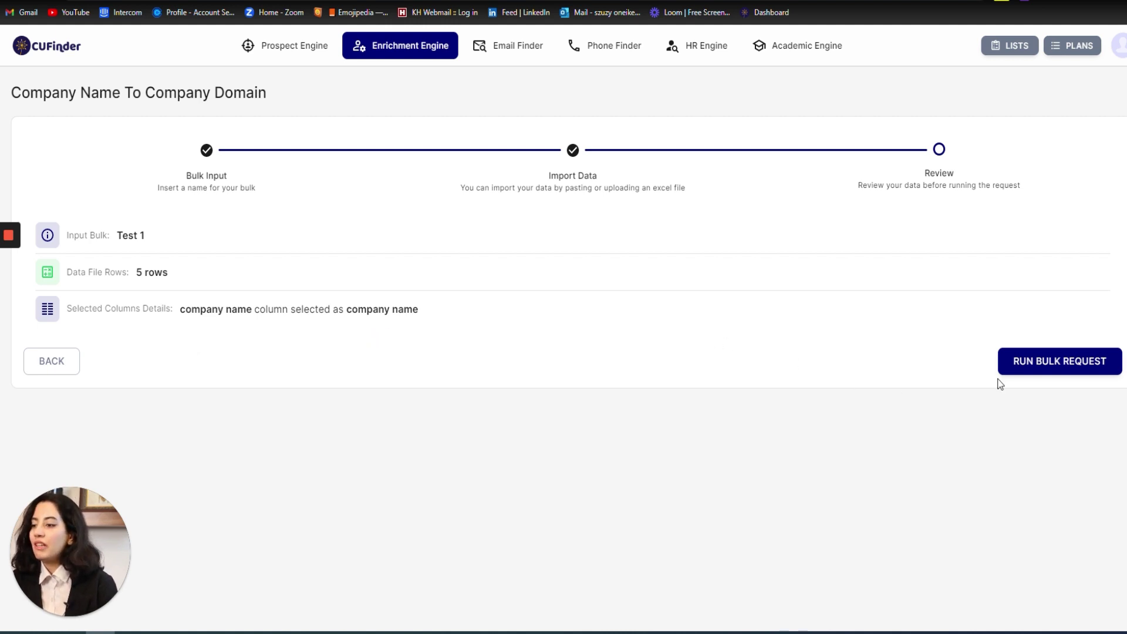
left_click(1030, 361)
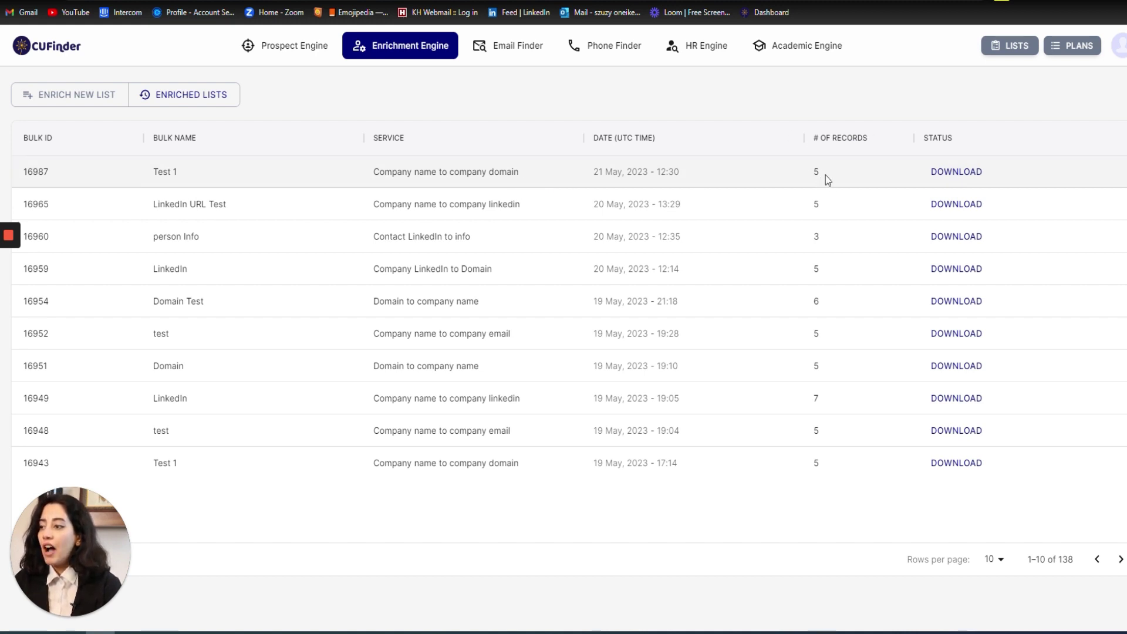
Download the newest Test 1 results, open them in Excel, and widen columns A and B to fit their contents.
left_click(958, 172)
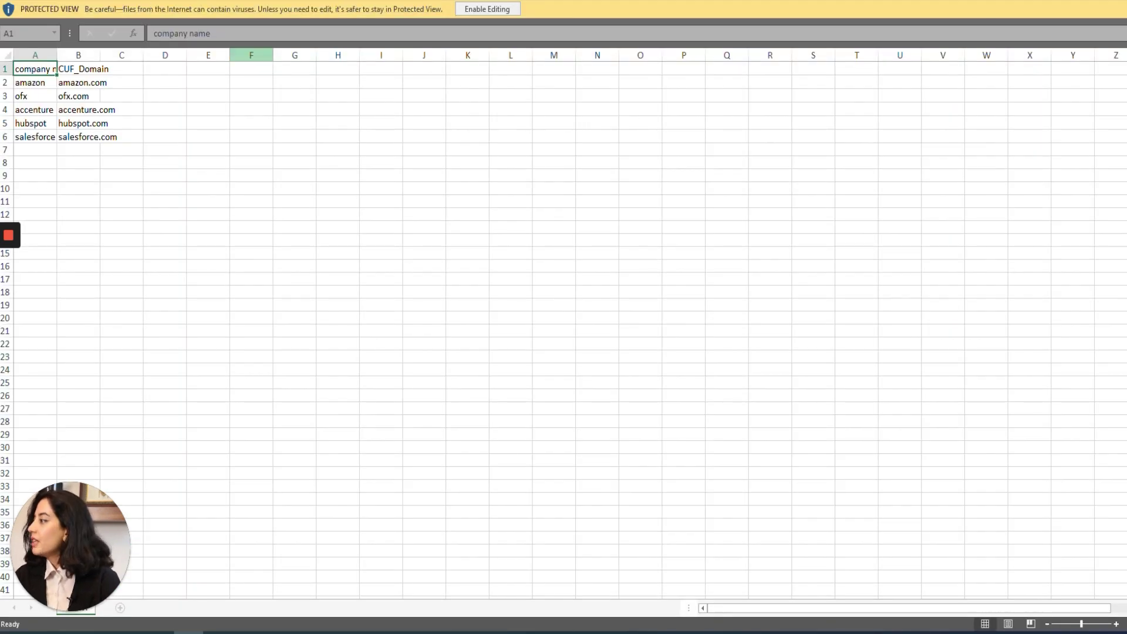
left_click(487, 9)
left_click(689, 428)
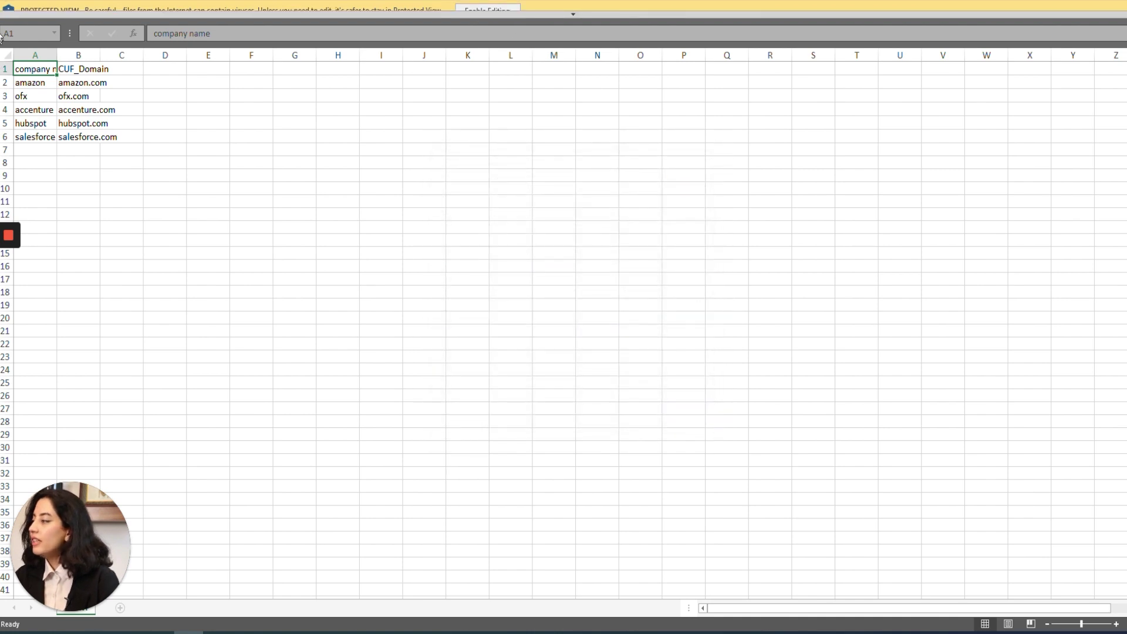
left_click_drag(57, 56, 130, 55)
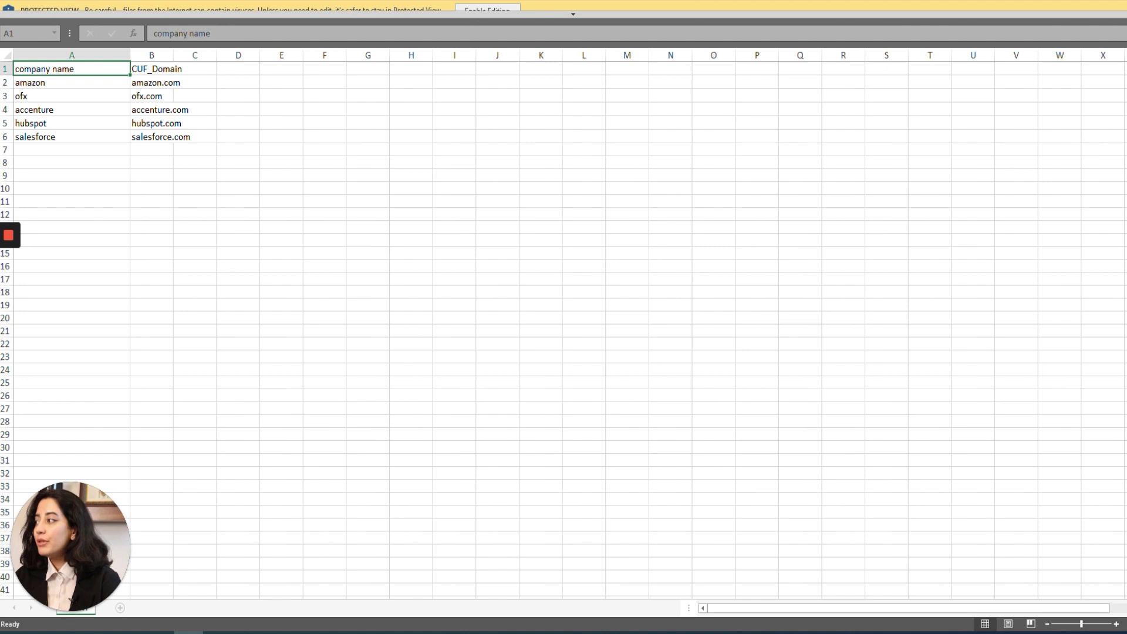
left_click_drag(173, 55, 223, 55)
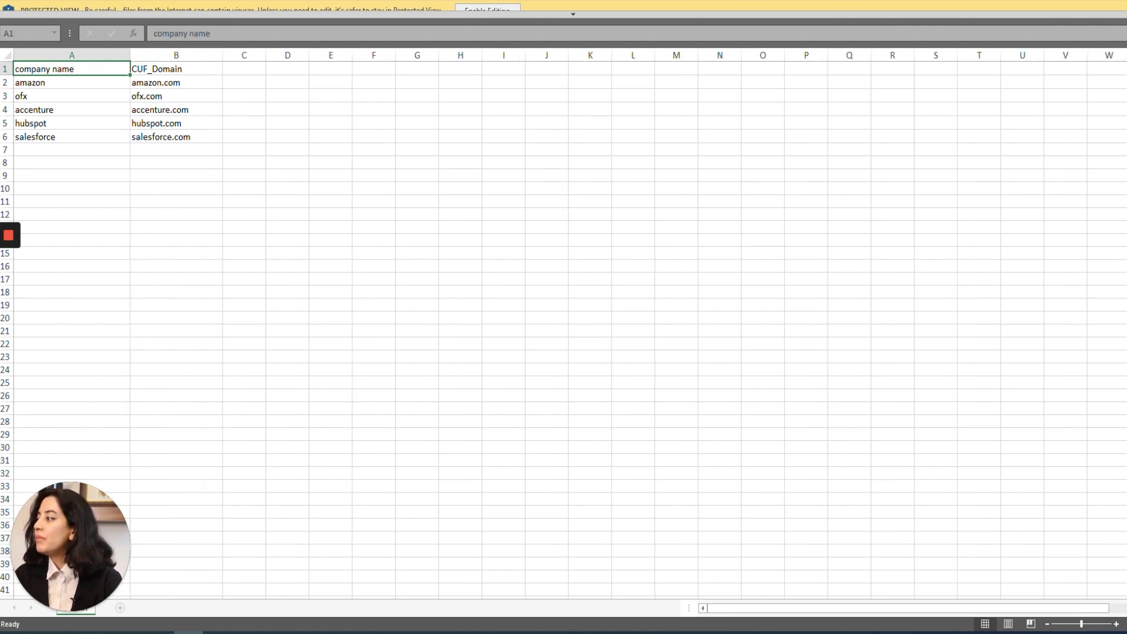